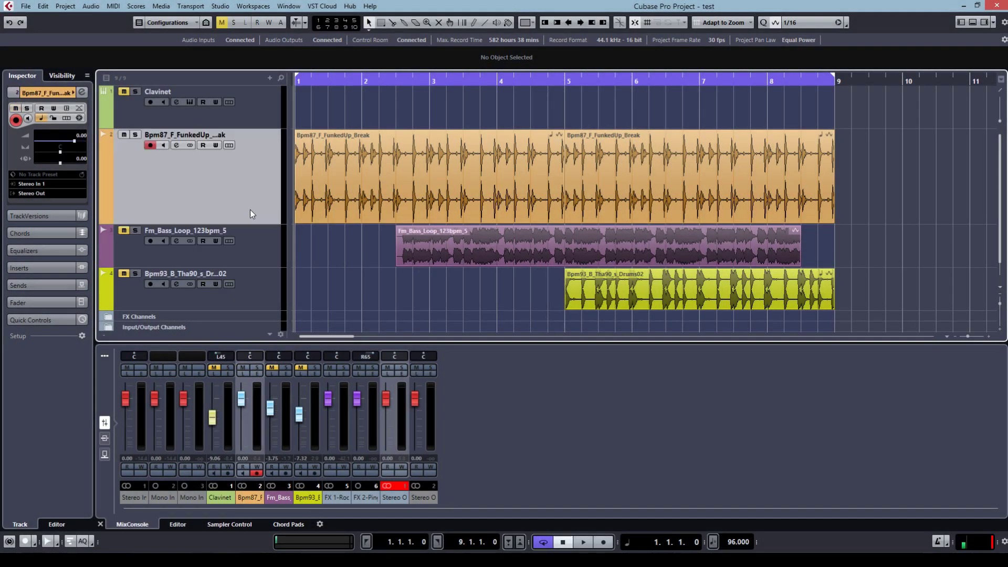
# Step: Select the first Bpm87_F_FunkedUp_Break drum event on track 2, reselecting it after a stray deselect
pyautogui.click(392, 213)
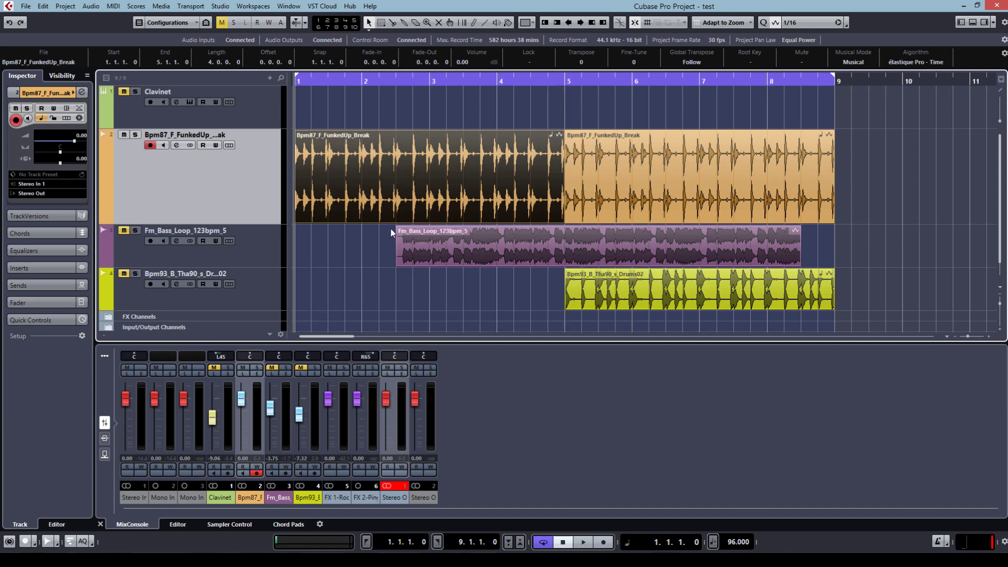
pyautogui.click(393, 105)
pyautogui.click(433, 180)
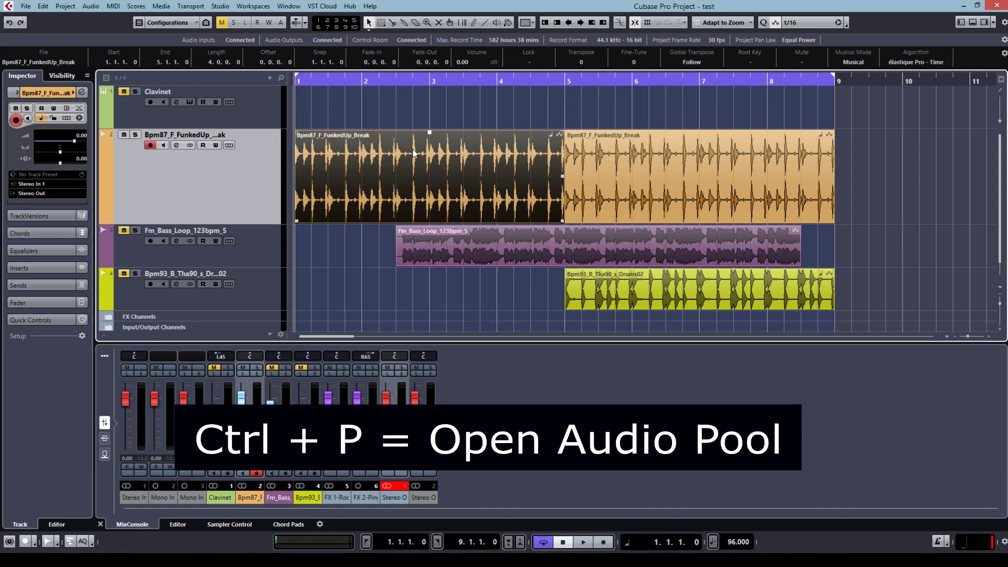
# Step: Open the Pool with Ctrl+P, widen its Media column, and open Convert Files for Bpm87_F_FunkedUp_Break
pyautogui.hotkey('ctrl', 'p')
pyautogui.moveTo(414, 158); pyautogui.dragTo(416, 227)
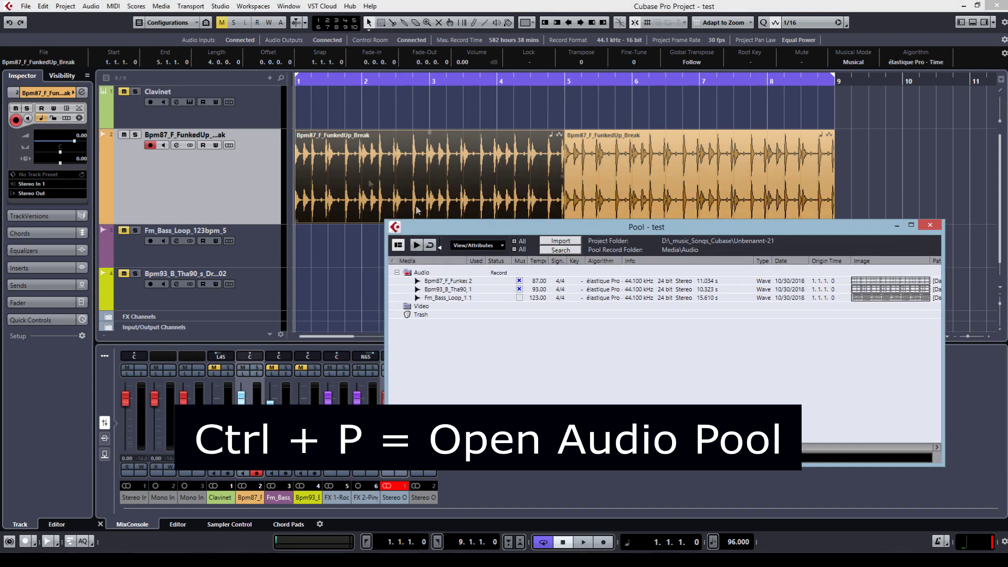
pyautogui.click(449, 281)
pyautogui.moveTo(470, 261); pyautogui.dragTo(472, 261)
pyautogui.doubleClick(472, 260)
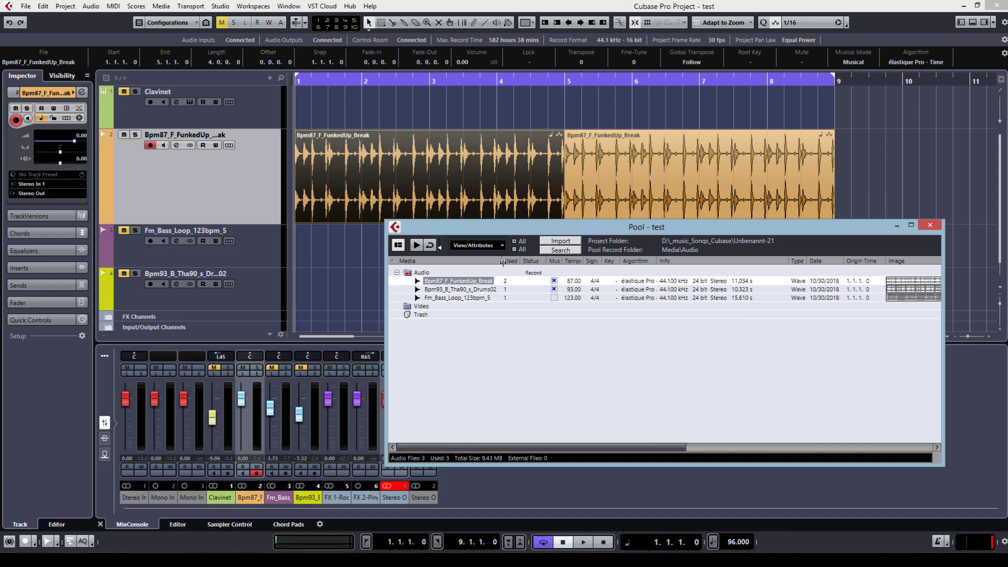
pyautogui.rightClick(484, 284)
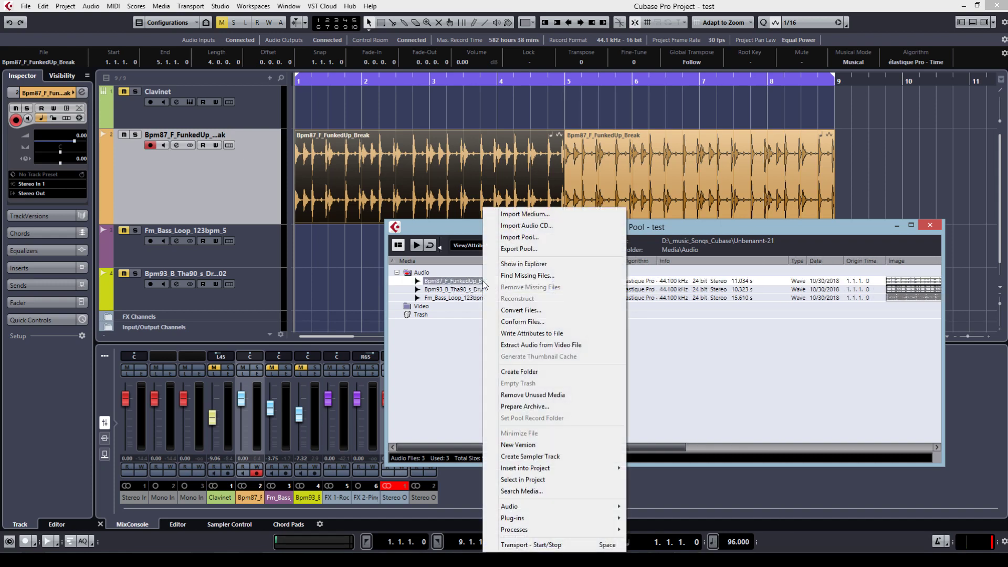
pyautogui.click(499, 310)
# Step: Set Convert Options to Mono channels with Replace Files and confirm with OK
pyautogui.click(461, 256)
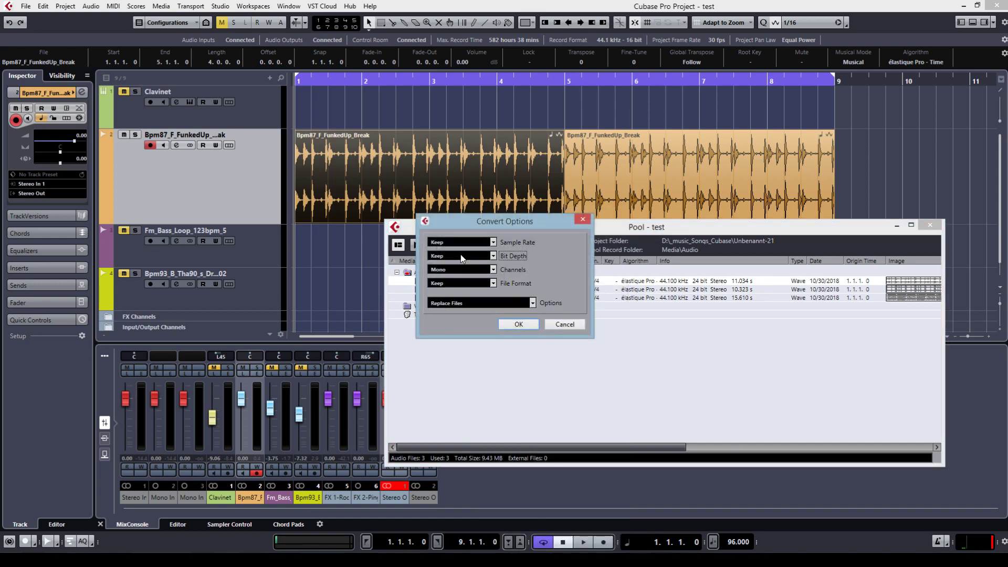
pyautogui.click(493, 270)
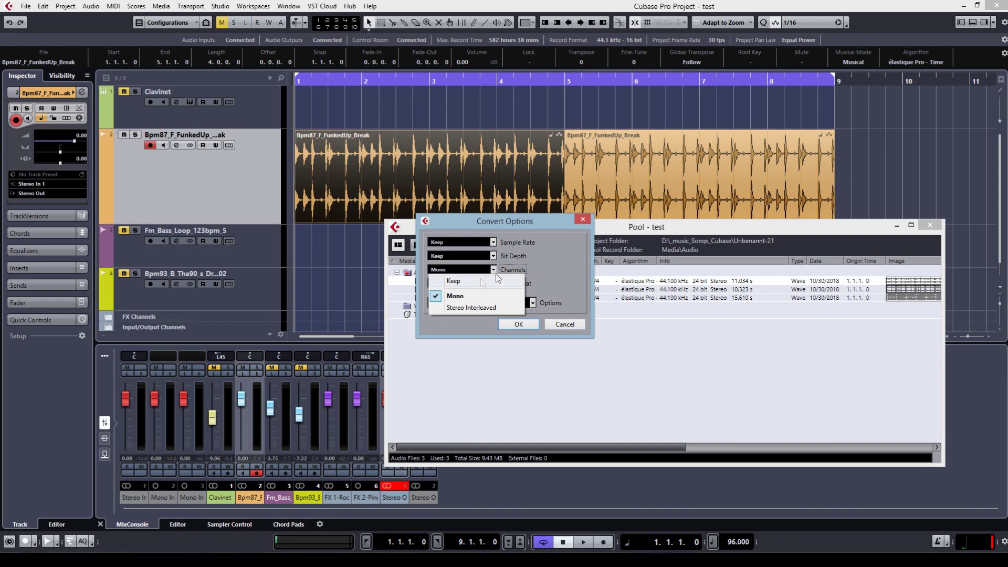
pyautogui.click(459, 295)
pyautogui.click(532, 303)
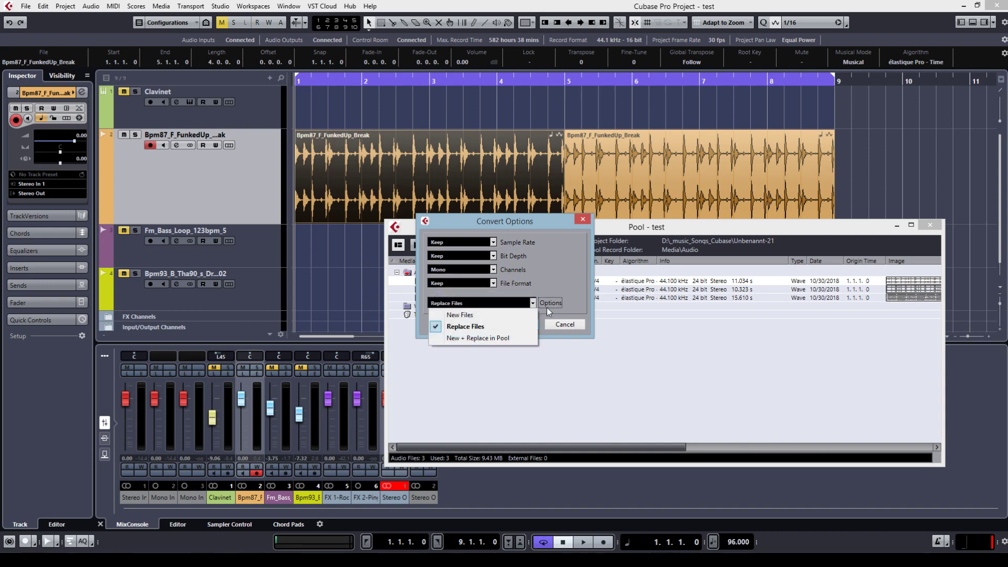
pyautogui.click(462, 327)
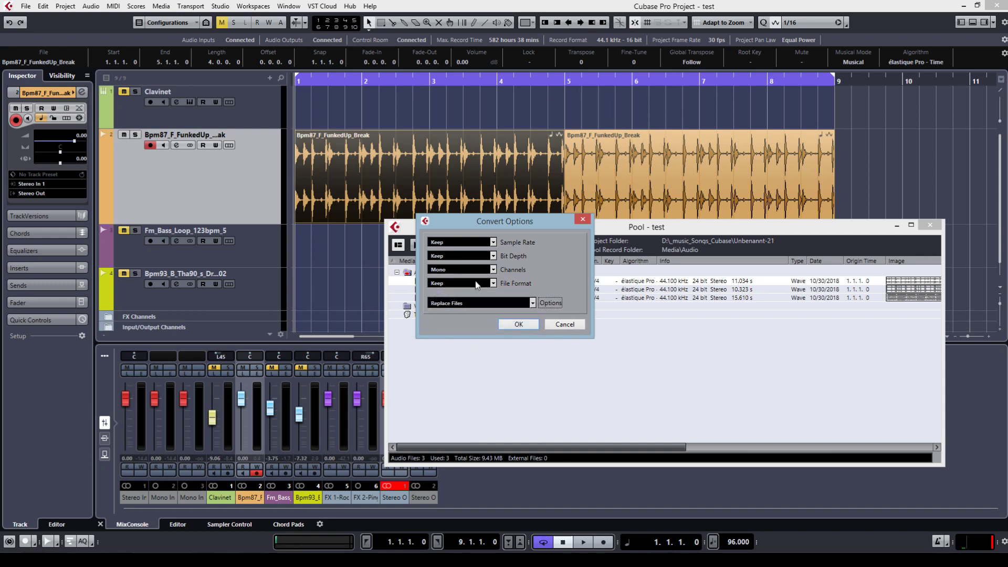
pyautogui.click(517, 325)
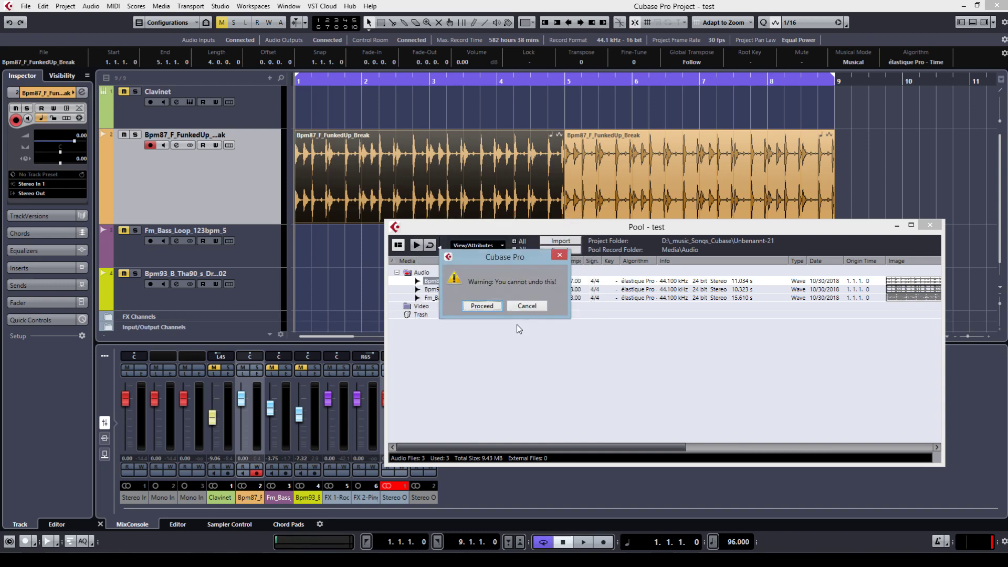
# Step: Proceed to create the mono Bpm87_F_FunkedUp_Break-01, close the Pool, and deselect the event
pyautogui.click(481, 307)
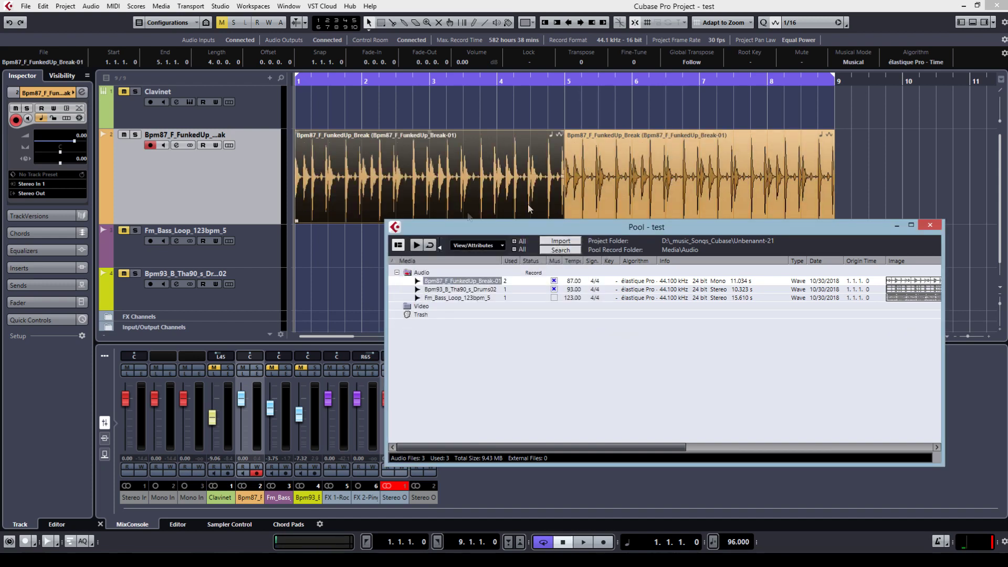
pyautogui.click(930, 225)
pyautogui.click(366, 251)
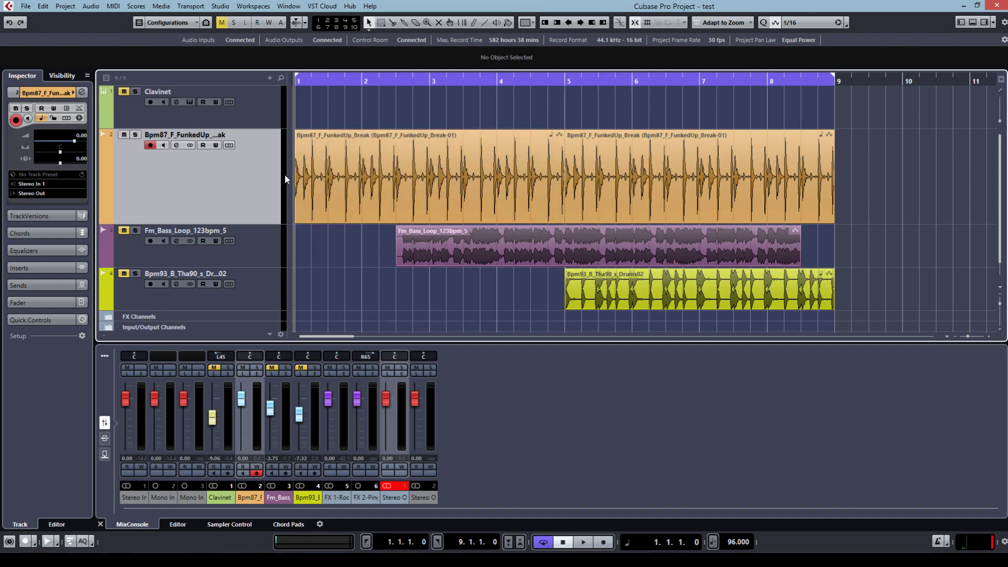
# Step: Open File > Key Commands, reposition the dialog, and show its Macros section
pyautogui.click(27, 7)
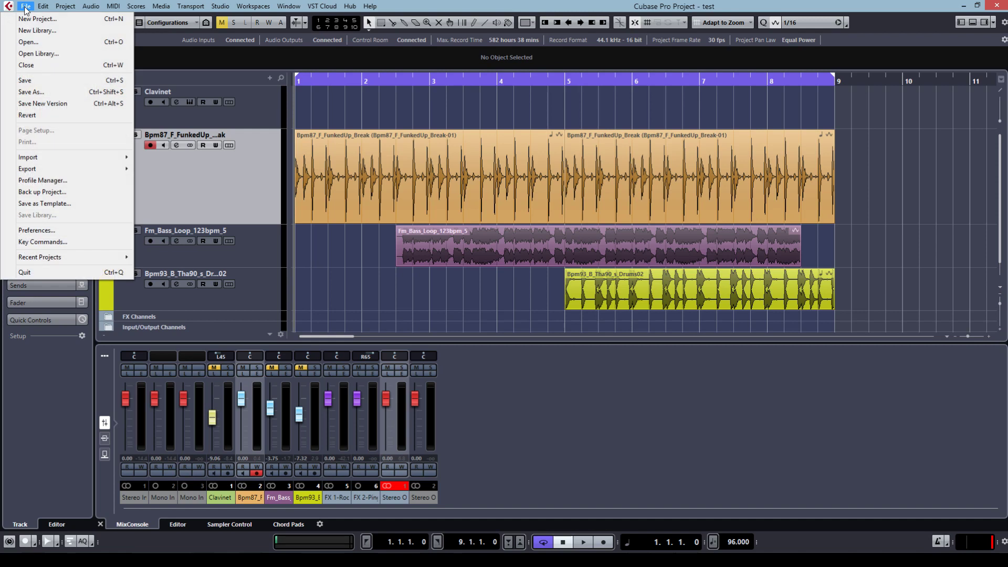
pyautogui.click(58, 243)
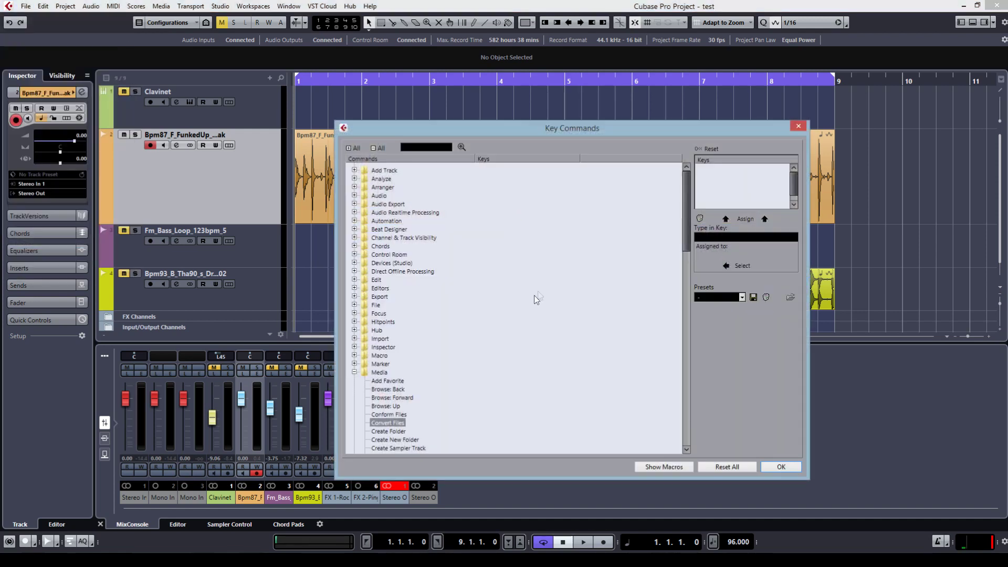
pyautogui.moveTo(497, 126); pyautogui.dragTo(458, 48)
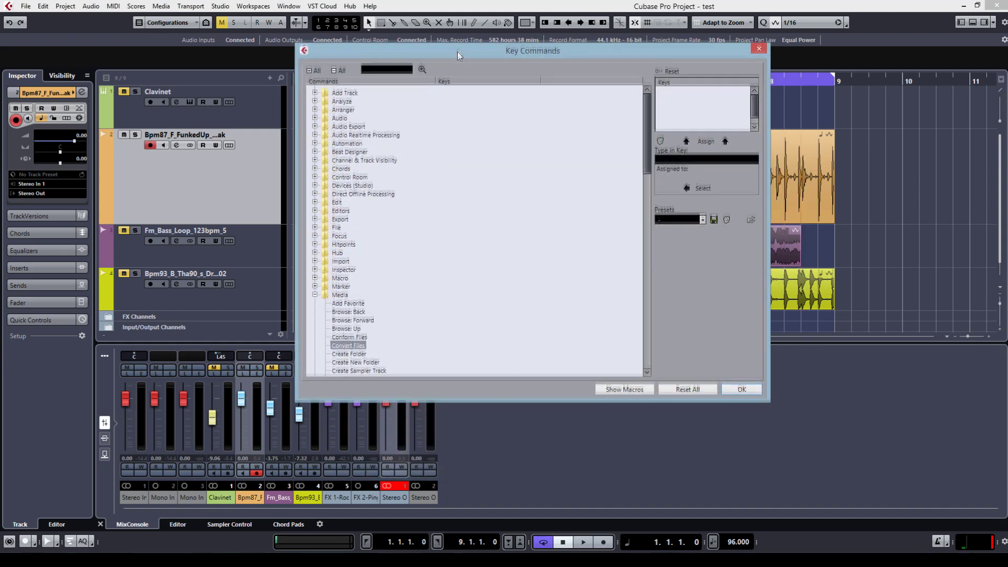
pyautogui.click(642, 388)
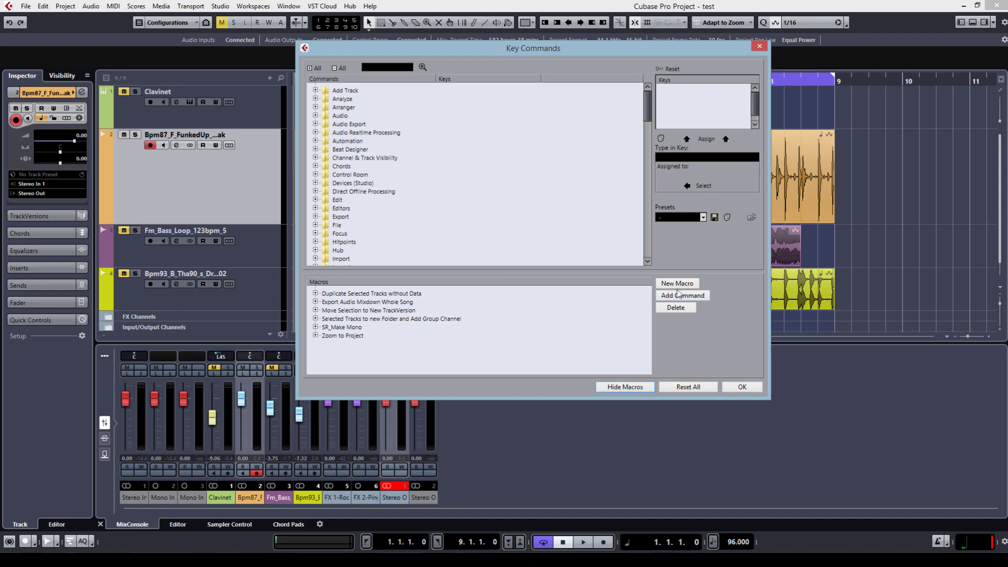
# Step: Add a new macro named 'I want it in mono bitch'
pyautogui.click(683, 286)
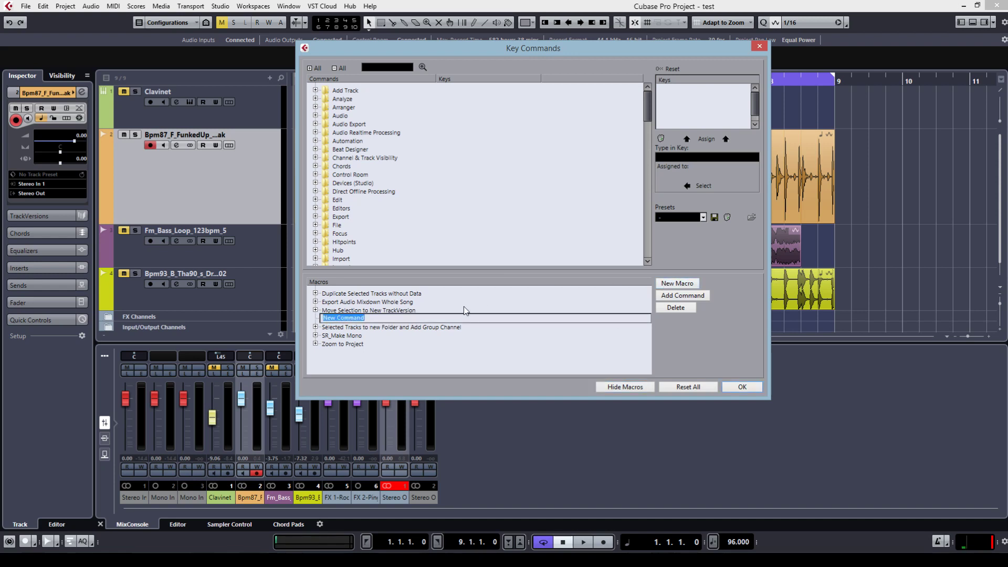
pyautogui.write('I want it in mono bitch')
pyautogui.press('Return')
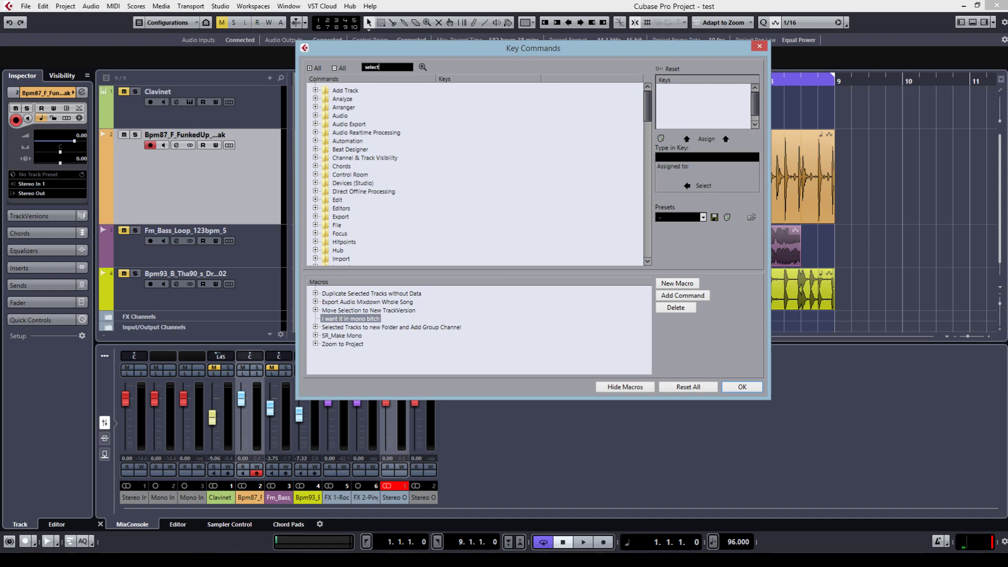
# Step: Search the commands for 'pool' and add Audio - Find Selected in Pool to the macro
pyautogui.hotkey('ctrl', 'a')
pyautogui.write('up')
pyautogui.press('Return')
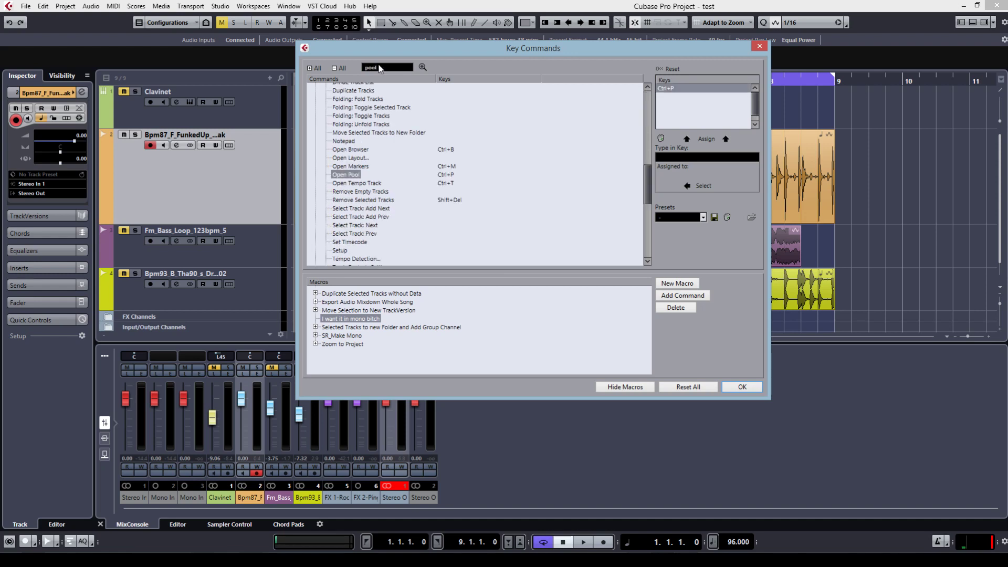
pyautogui.click(423, 67)
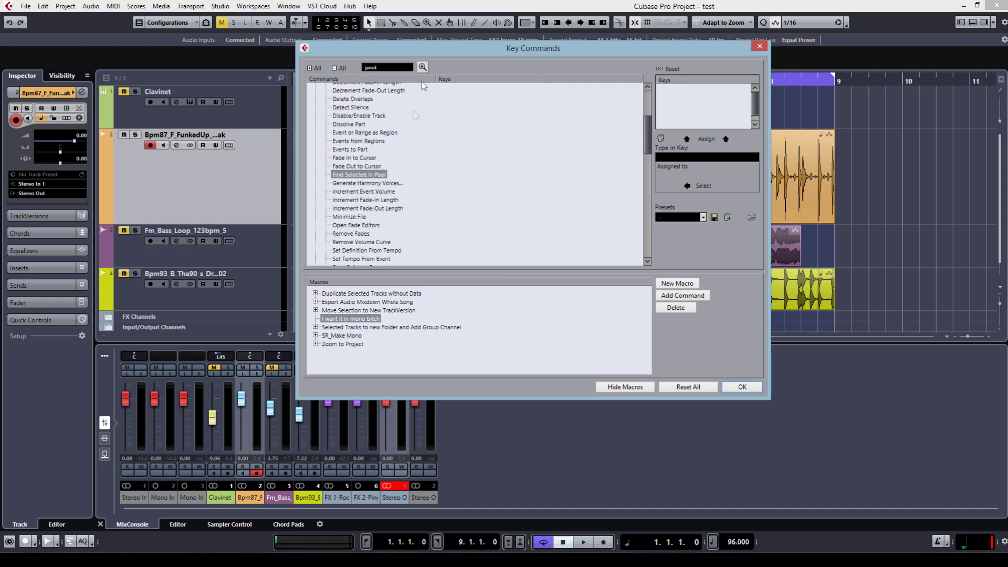
pyautogui.click(696, 297)
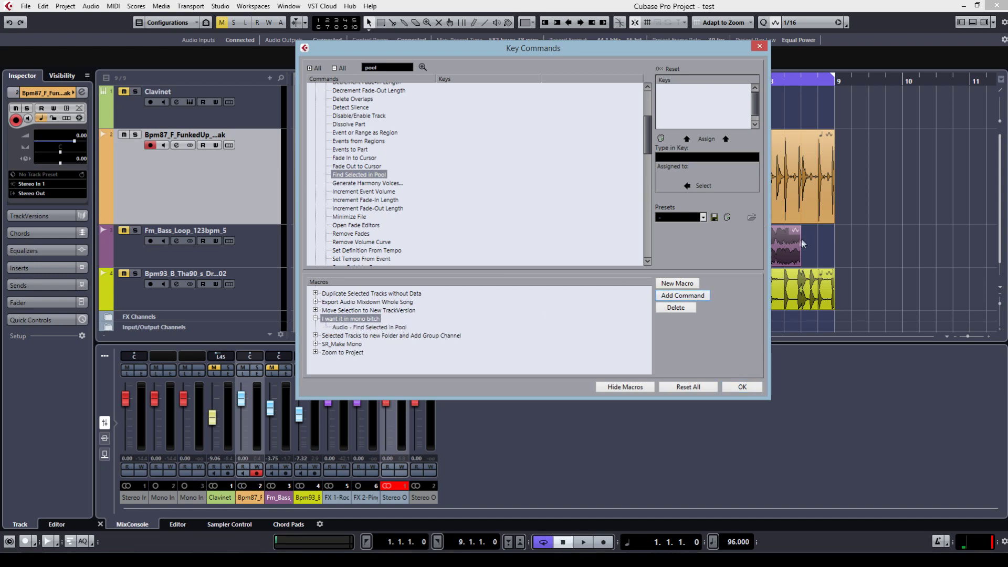
pyautogui.moveTo(641, 52); pyautogui.dragTo(419, 67)
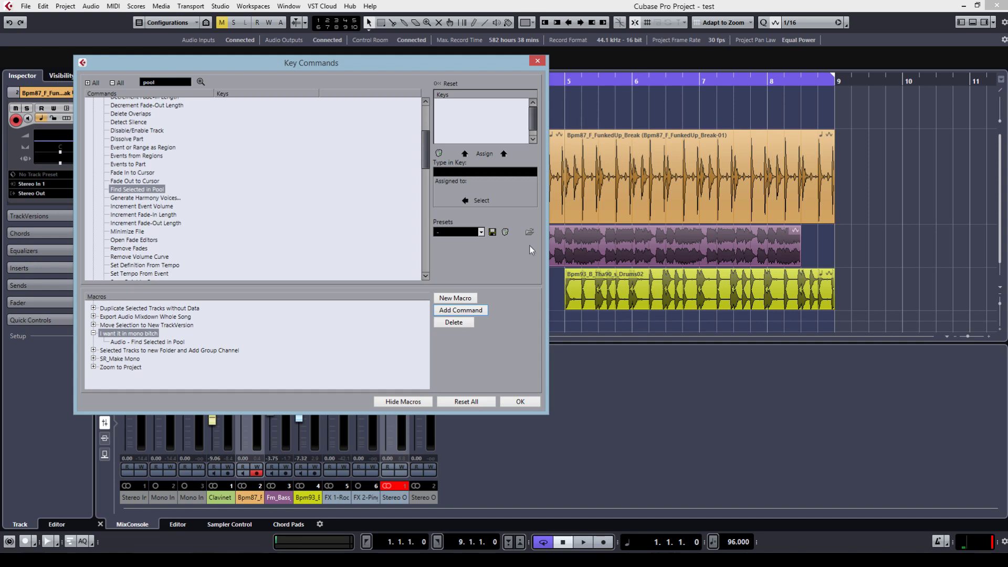
# Step: Search for 'conver' and add Media - Convert Files as the macro's second command
pyautogui.click(164, 81)
pyautogui.write('conver')
pyautogui.press('Return')
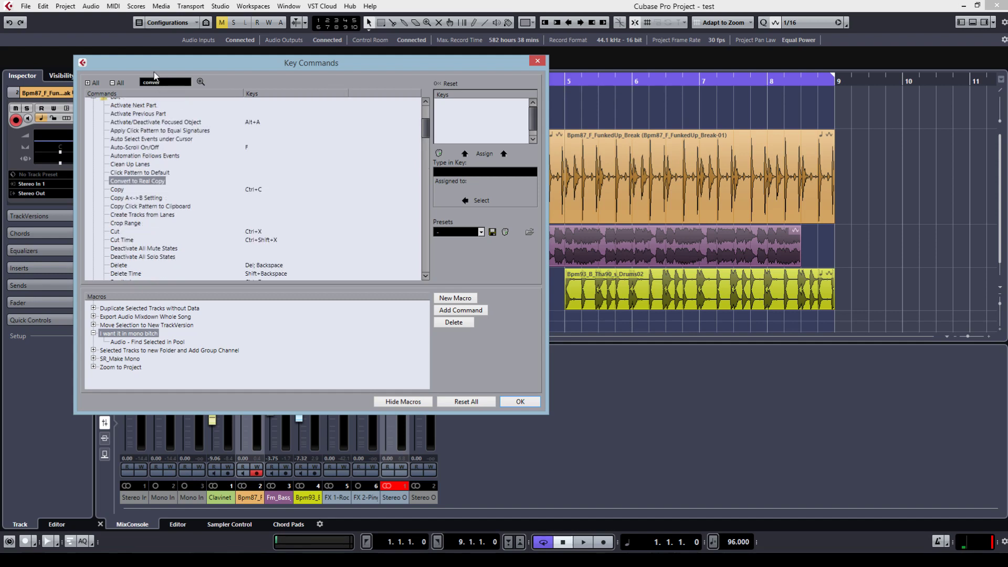
pyautogui.click(200, 82)
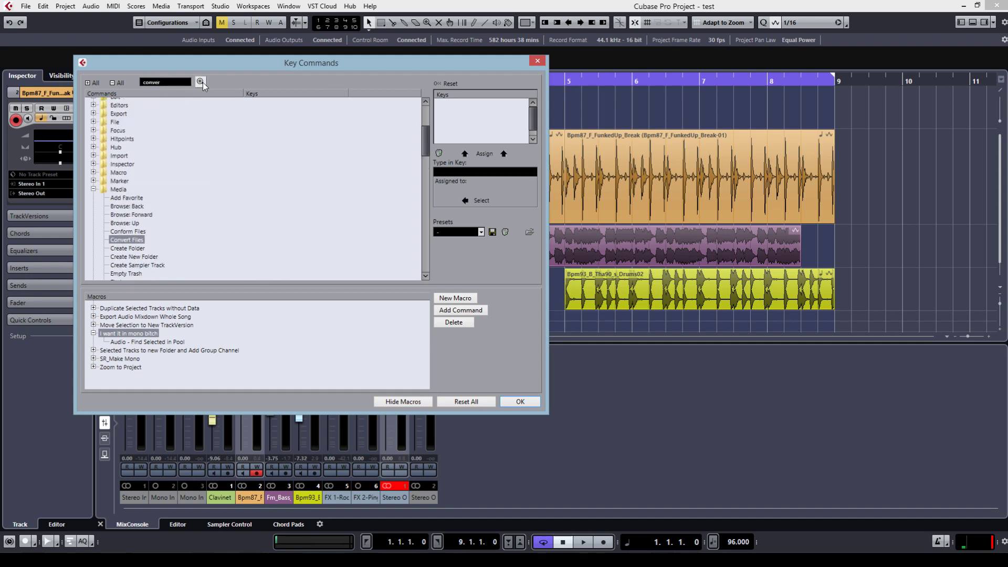
pyautogui.click(460, 311)
# Step: Search for 'poo' and add Project - Open Pool as the macro's third command
pyautogui.doubleClick(165, 81)
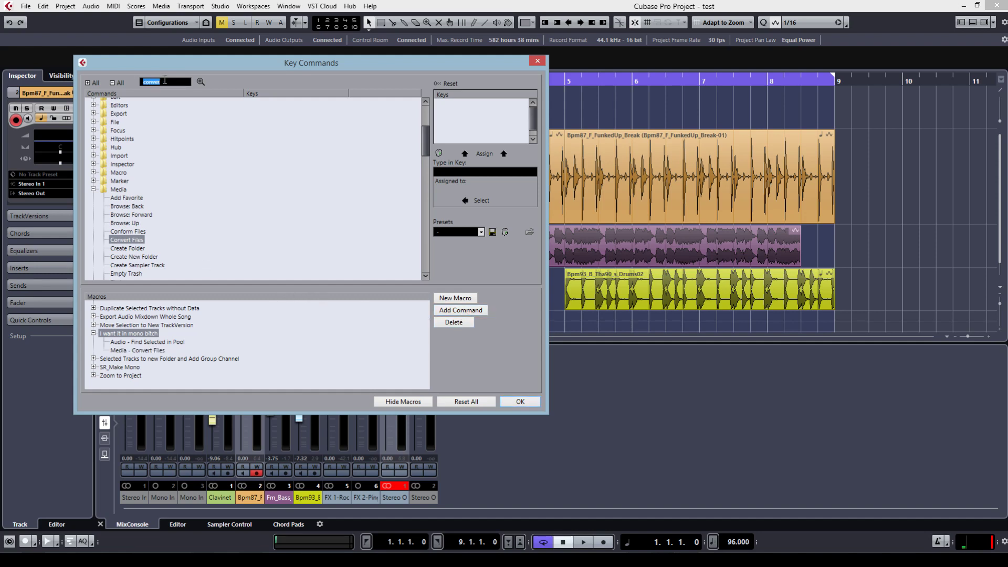
pyautogui.write('pool')
pyautogui.press('Return')
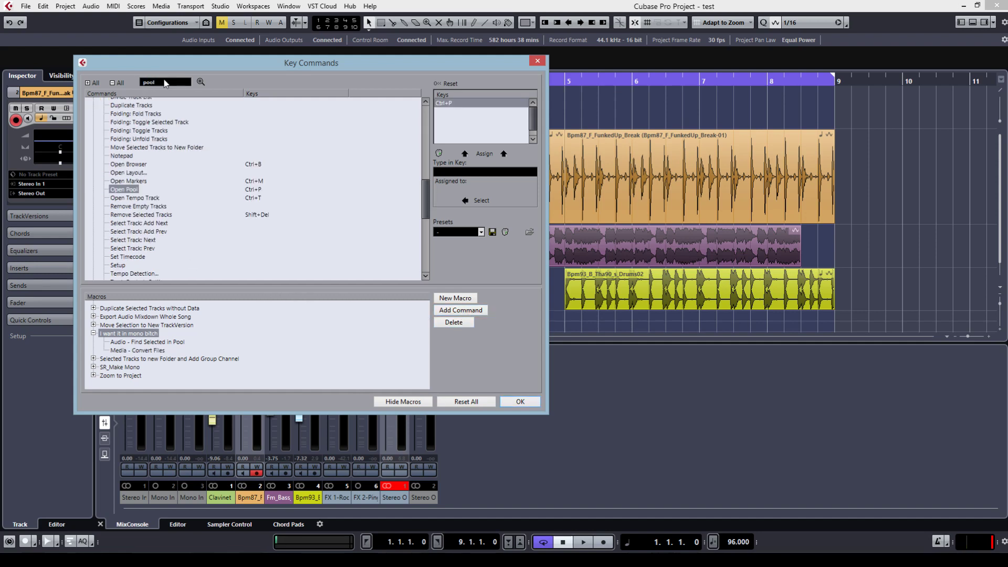
pyautogui.click(464, 313)
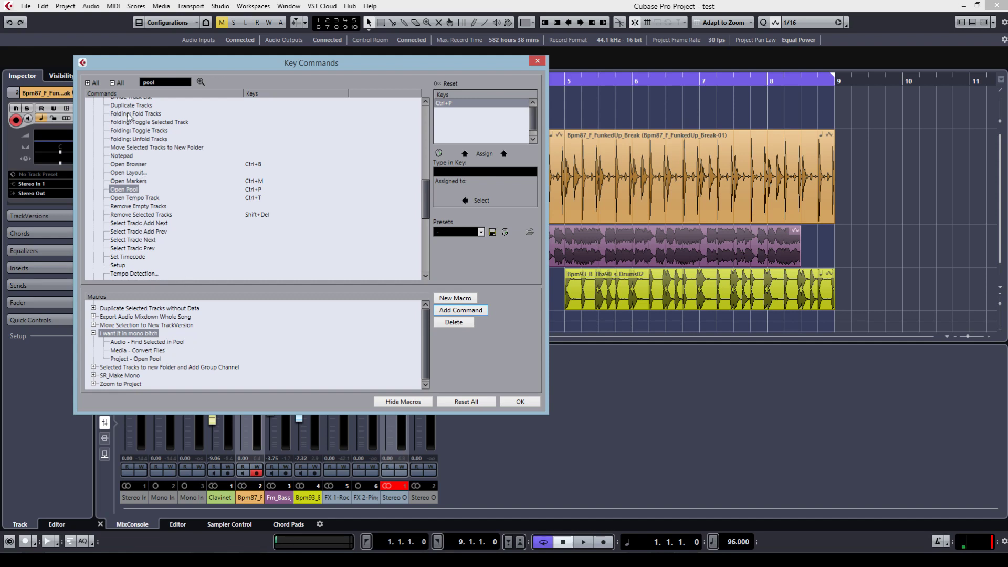
# Step: Review the macro's three commands and select the mono macro
pyautogui.click(114, 83)
pyautogui.click(145, 342)
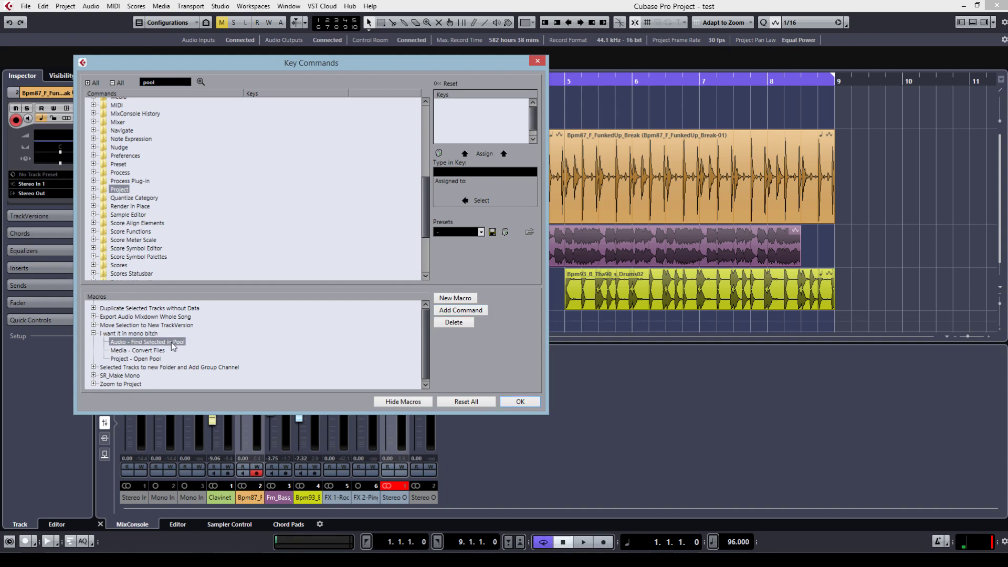
pyautogui.click(151, 351)
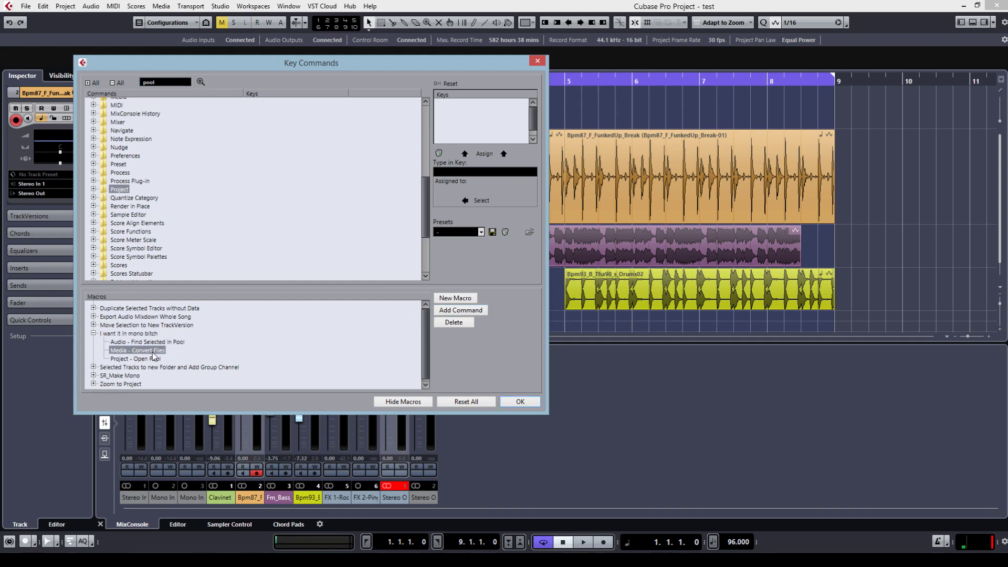
pyautogui.click(157, 358)
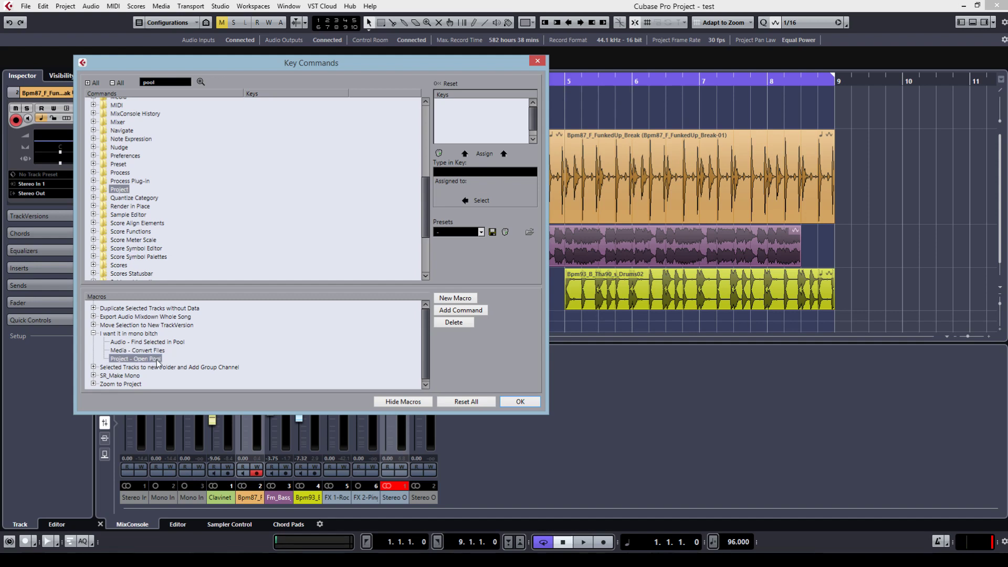
pyautogui.click(150, 335)
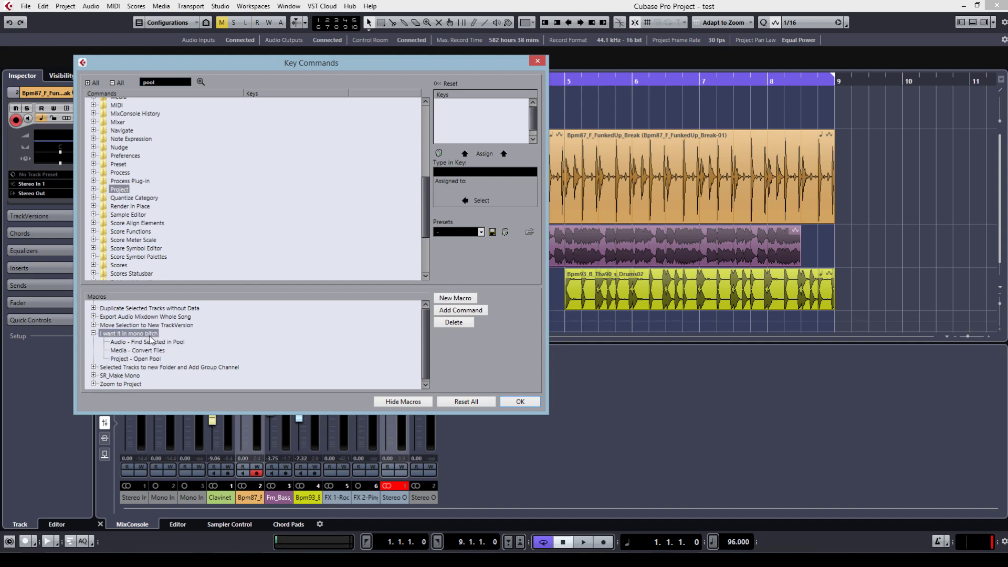
# Step: Assign Ctrl+1 to the mono macro, replacing Transport - Set Marker 1, and confirm with OK
pyautogui.scroll(6, 155, 210)
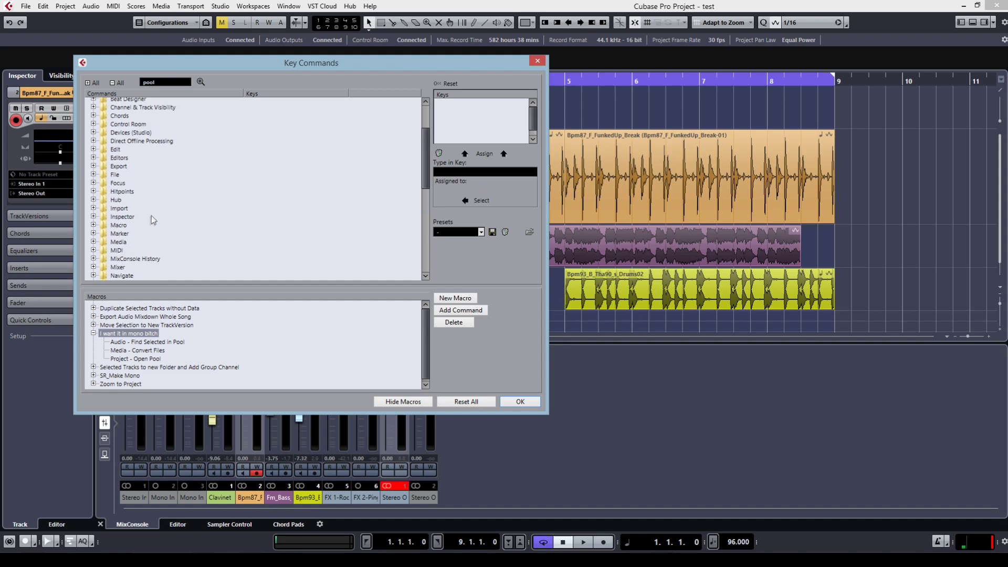
pyautogui.click(94, 226)
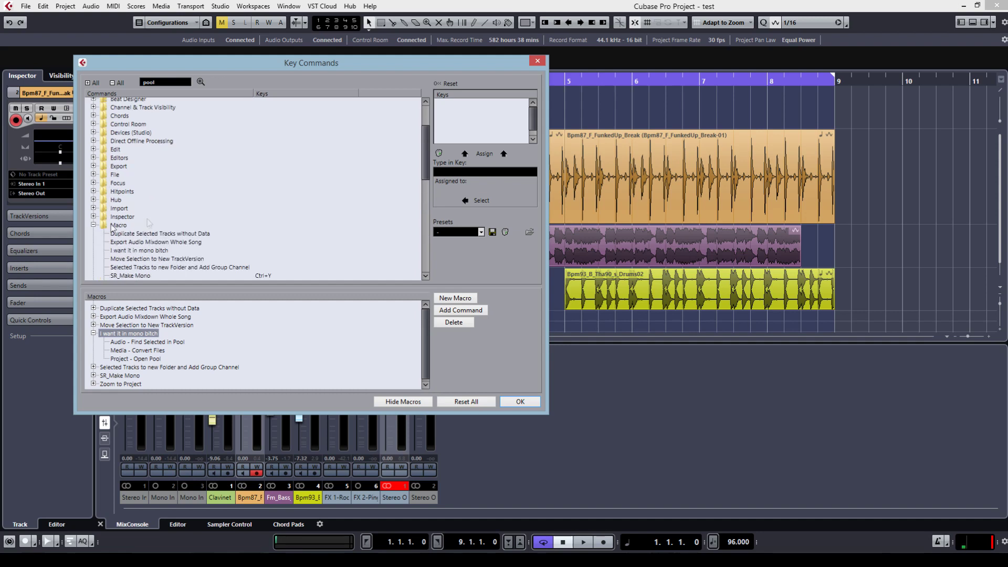
pyautogui.scroll(-3, 176, 207)
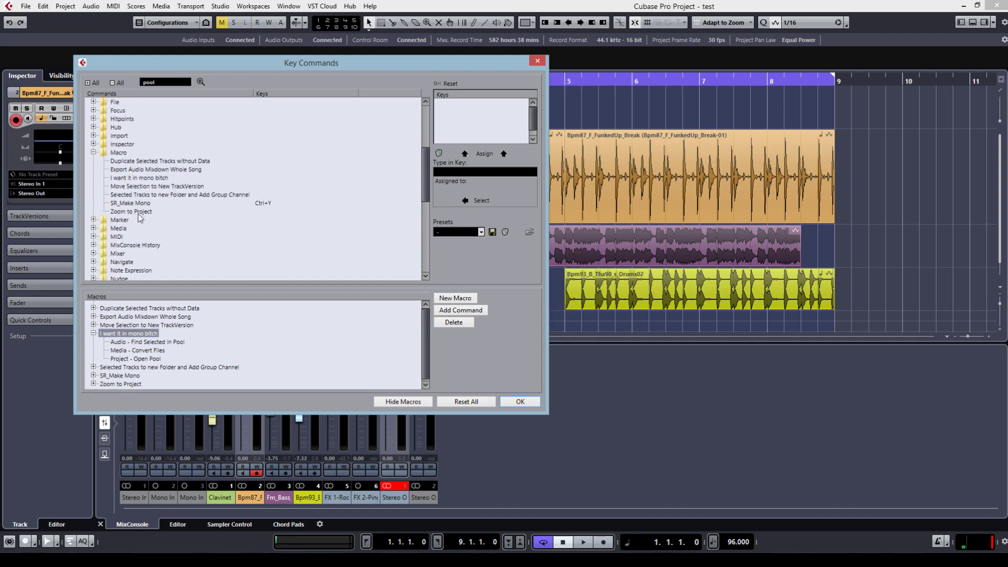
pyautogui.click(134, 178)
pyautogui.click(471, 173)
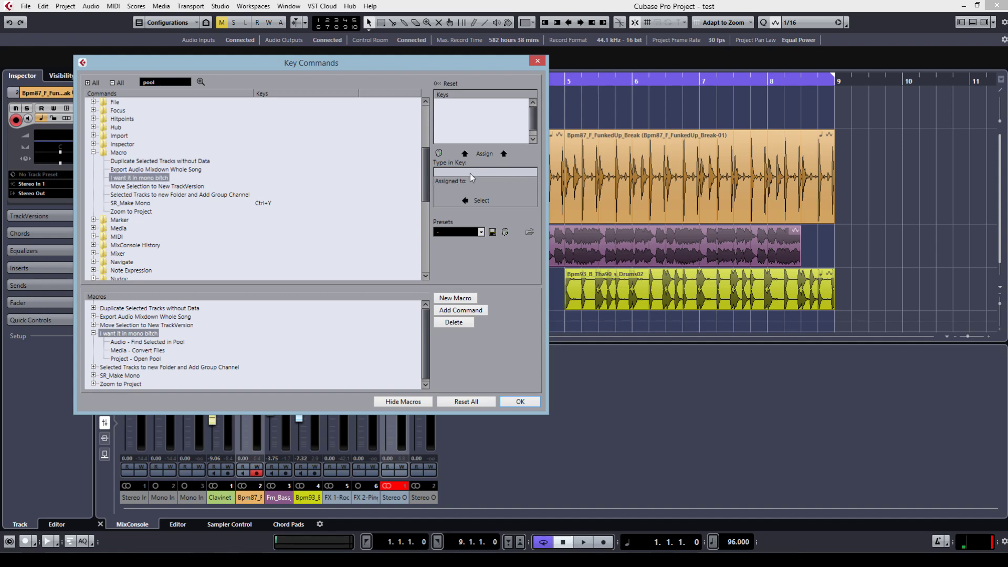
pyautogui.click(492, 154)
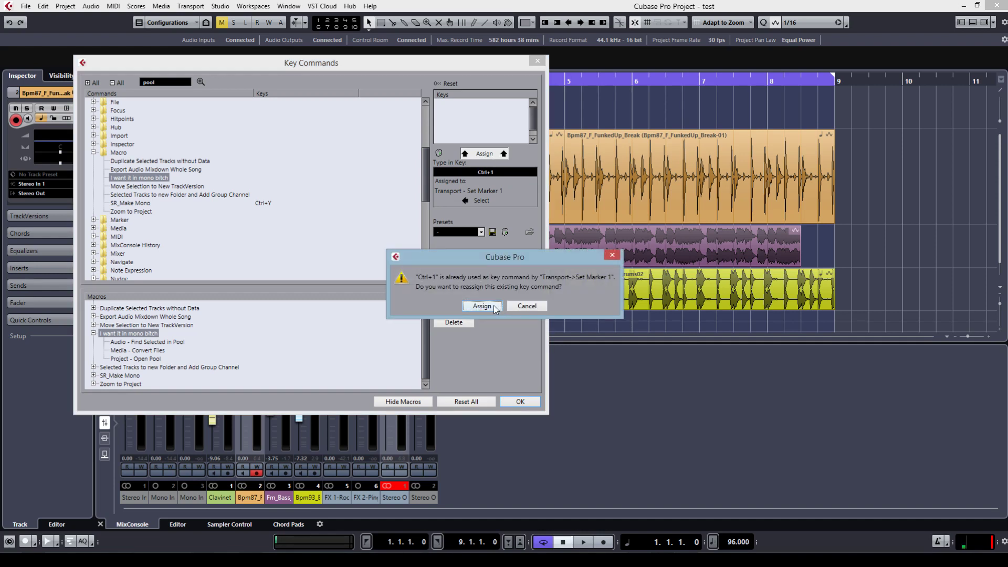
pyautogui.click(494, 307)
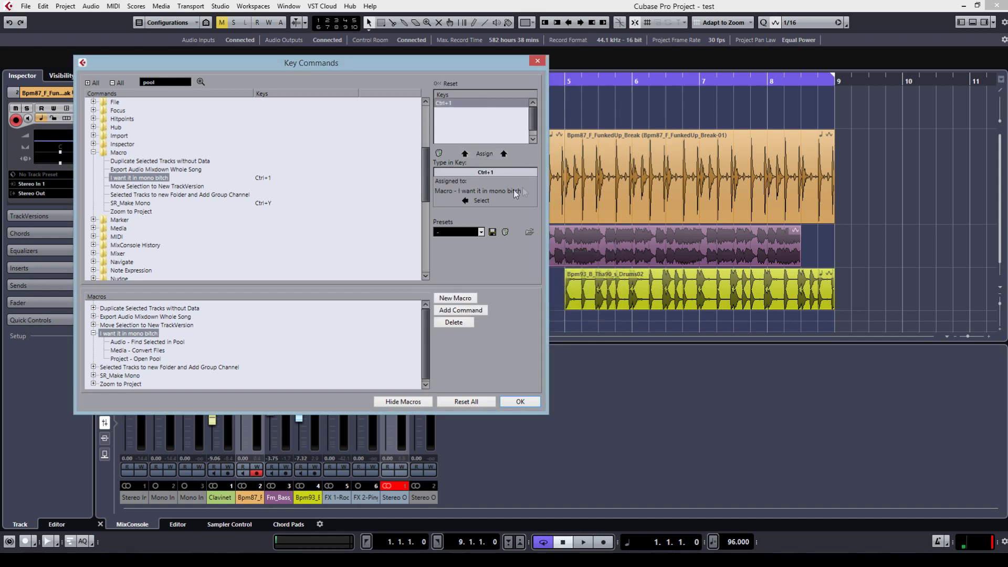
pyautogui.click(520, 402)
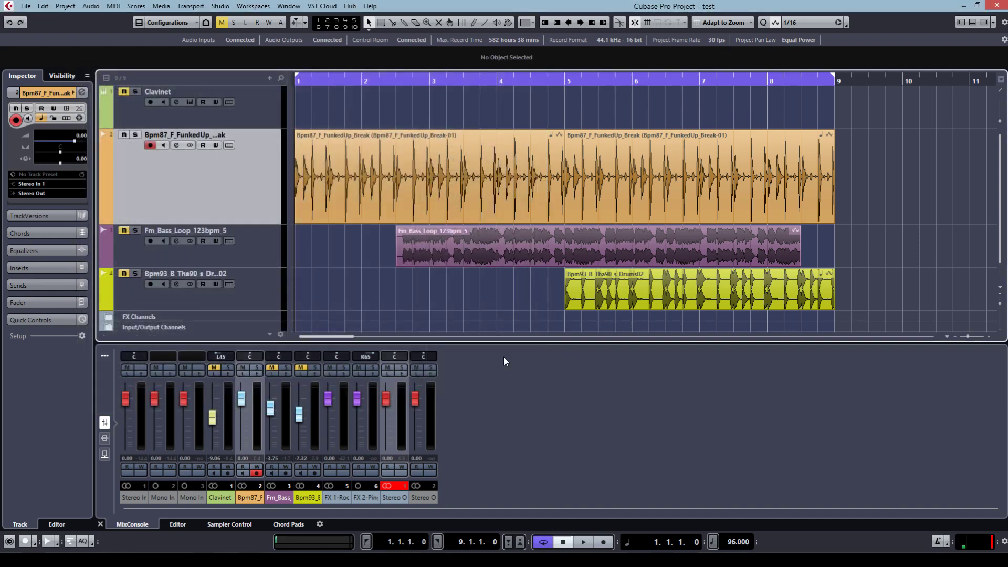
# Step: Select the Fm_Bass_Loop_123bpm_5 event and audition it against the other loops
pyautogui.click(599, 292)
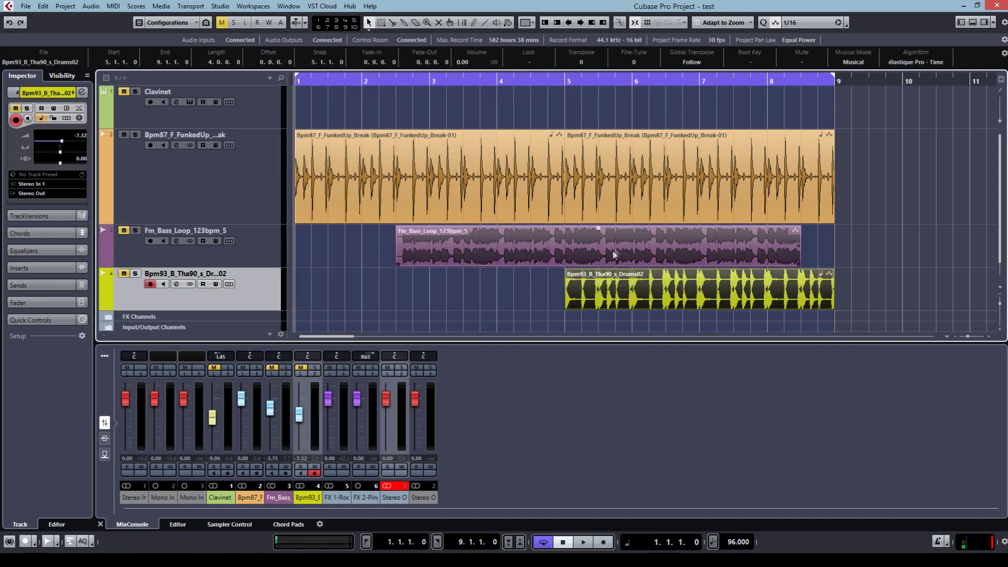
pyautogui.click(446, 251)
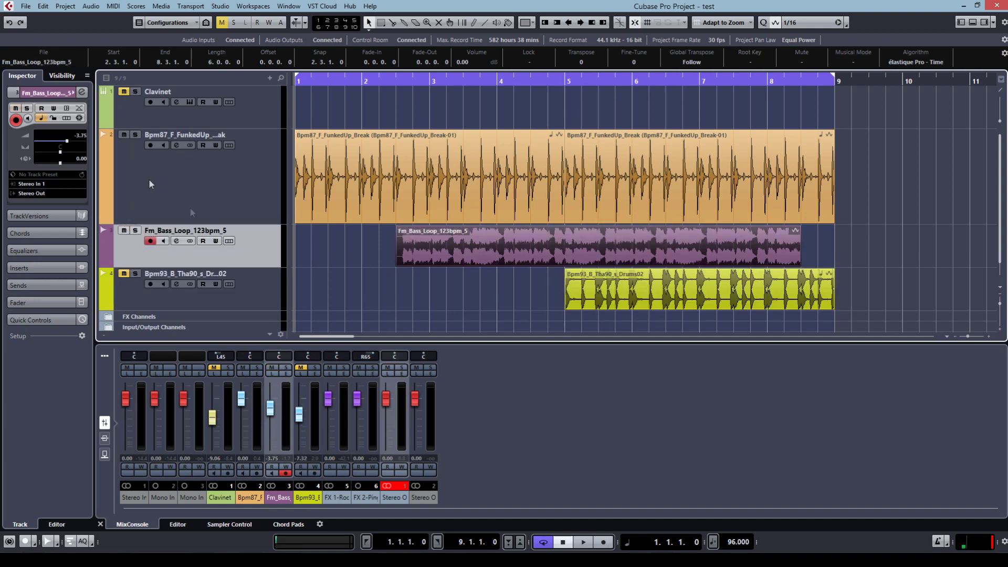
pyautogui.press('space')
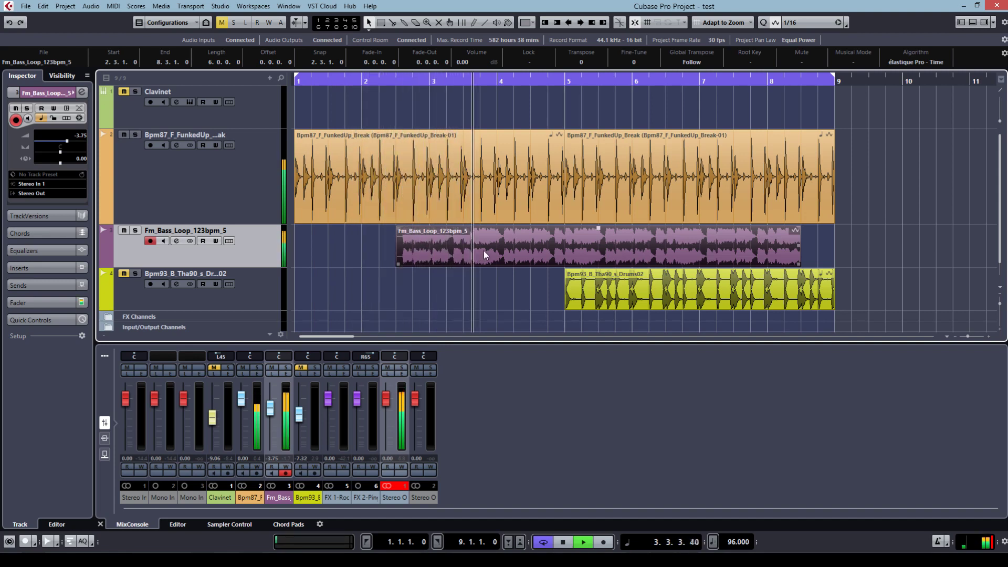
pyautogui.press('space')
# Step: Move the bass loop to start at 1.4.3.39 and play it back
pyautogui.moveTo(487, 250); pyautogui.dragTo(447, 251)
pyautogui.press('space')
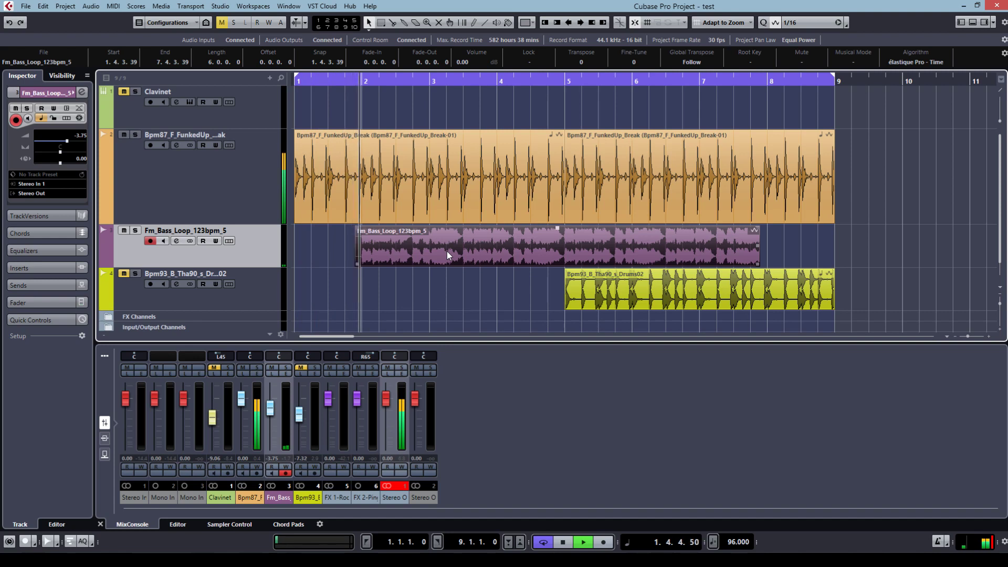
pyautogui.press('space')
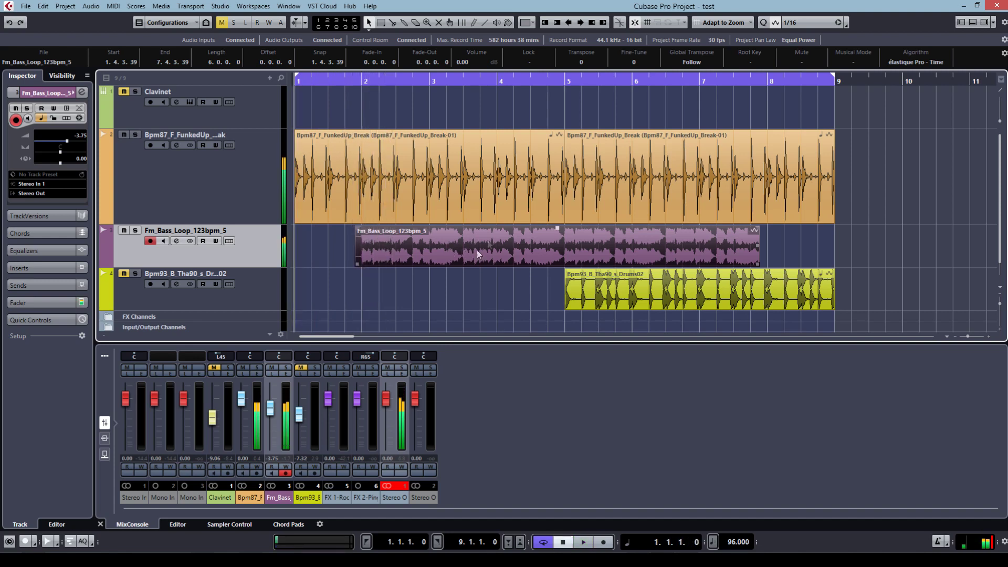
# Step: Zoom in on the Fm_Bass_Loop_123bpm_5 event until both stereo channels of its waveform are clearly visible
pyautogui.hotkey('alt', 's')
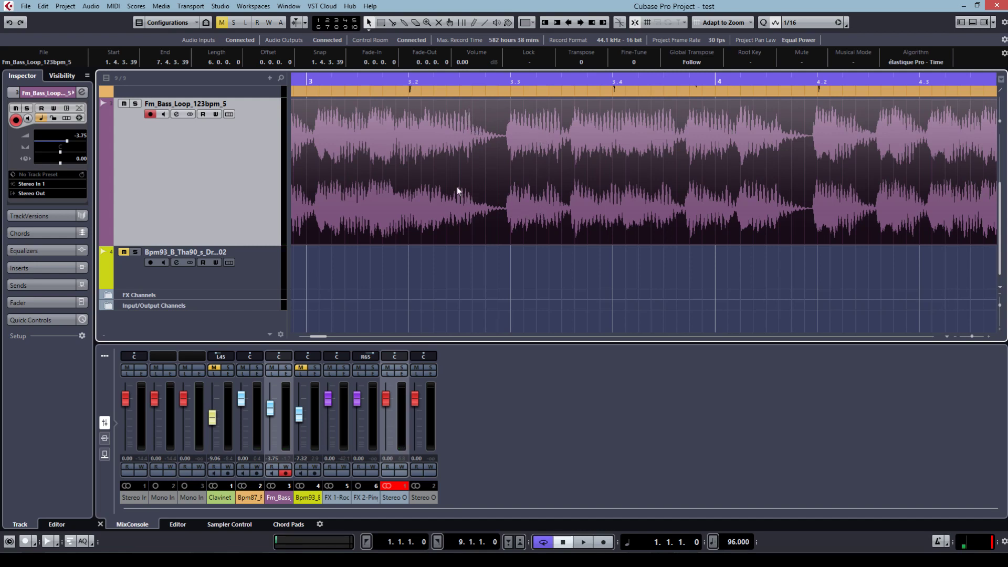
pyautogui.scroll(-5, 471, 169)
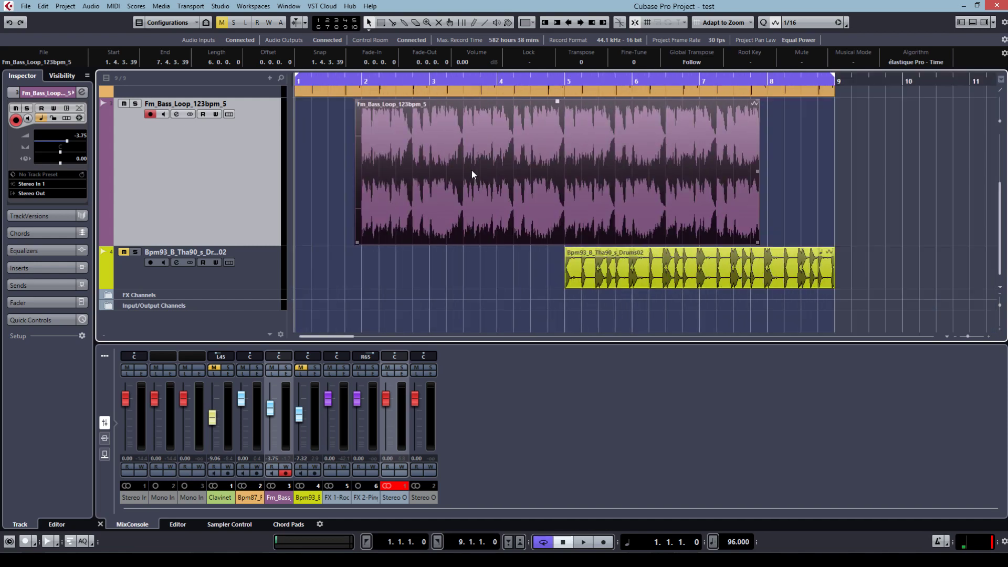
pyautogui.scroll(-4, 471, 170)
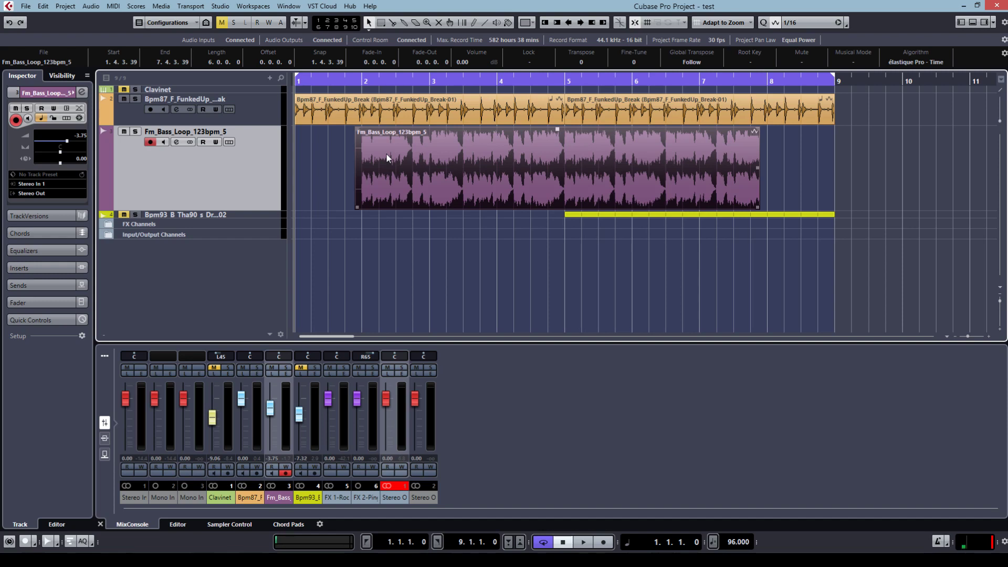
# Step: Run the mono macro on the bass loop, accepting Mono channels and the no-undo warning
pyautogui.hotkey('ctrl', 'p')
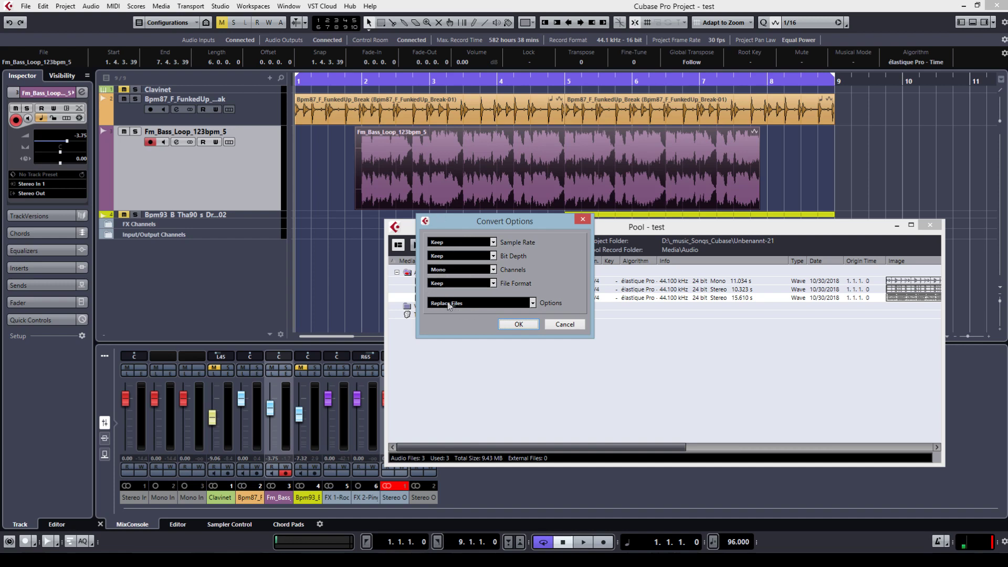
pyautogui.click(522, 326)
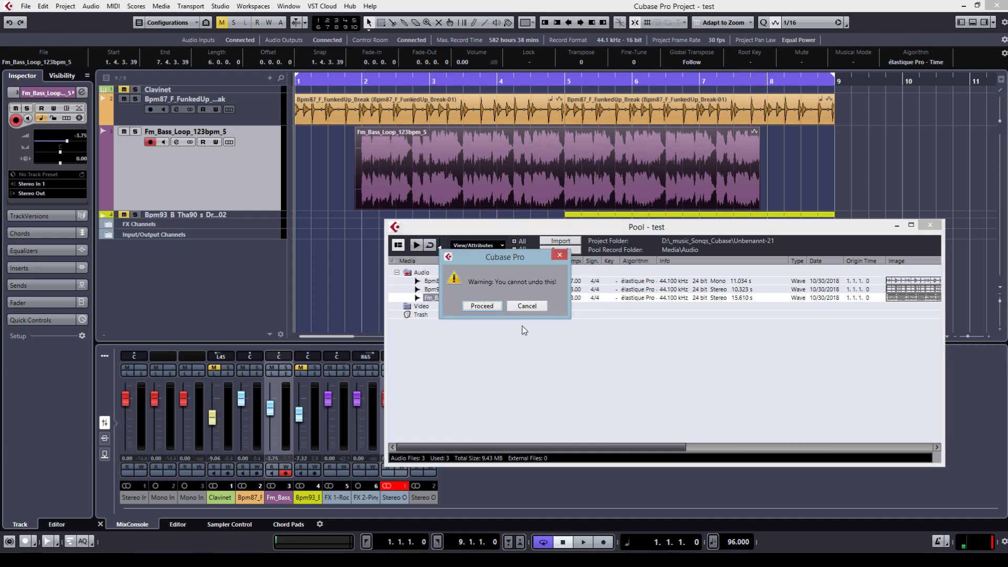
pyautogui.click(494, 307)
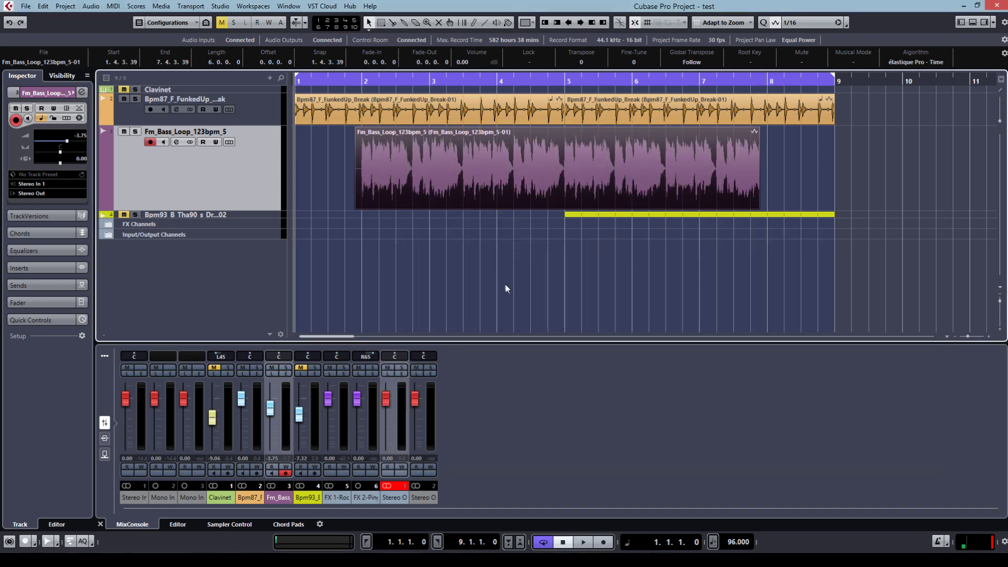